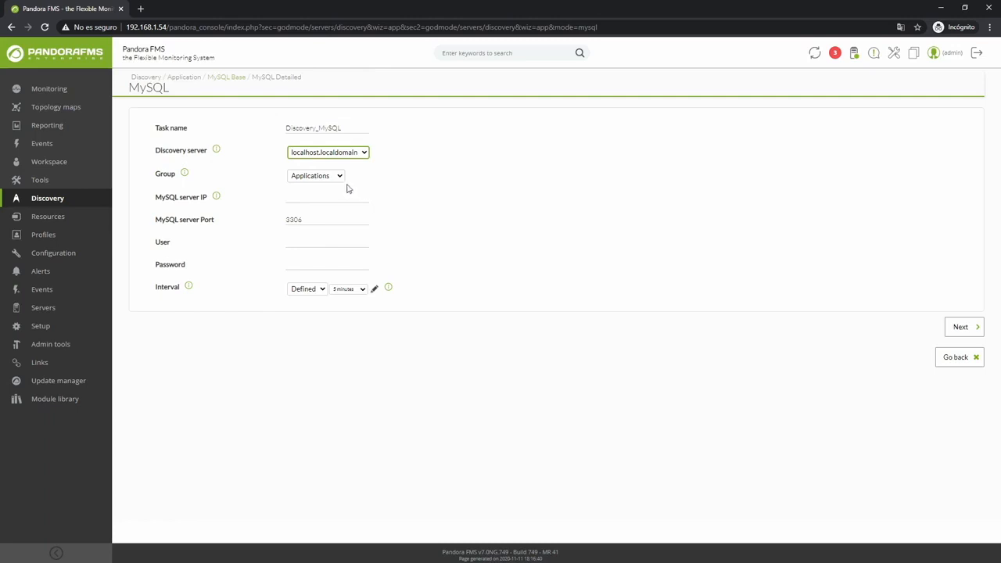
- Keep the group as Applications and set the MySQL server IP to 192.168.1.54
left_click(337, 176)
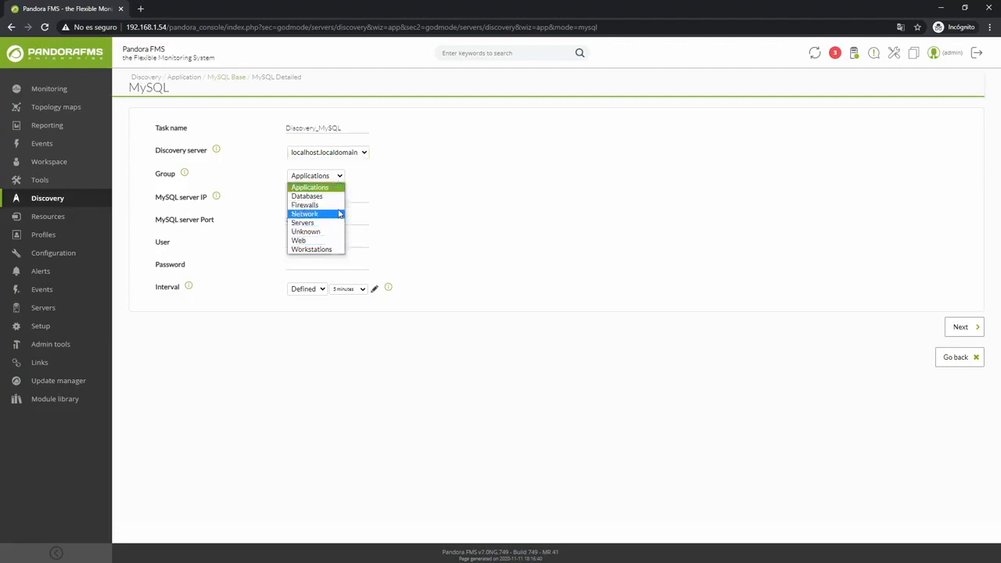
left_click(342, 179)
left_click(338, 195)
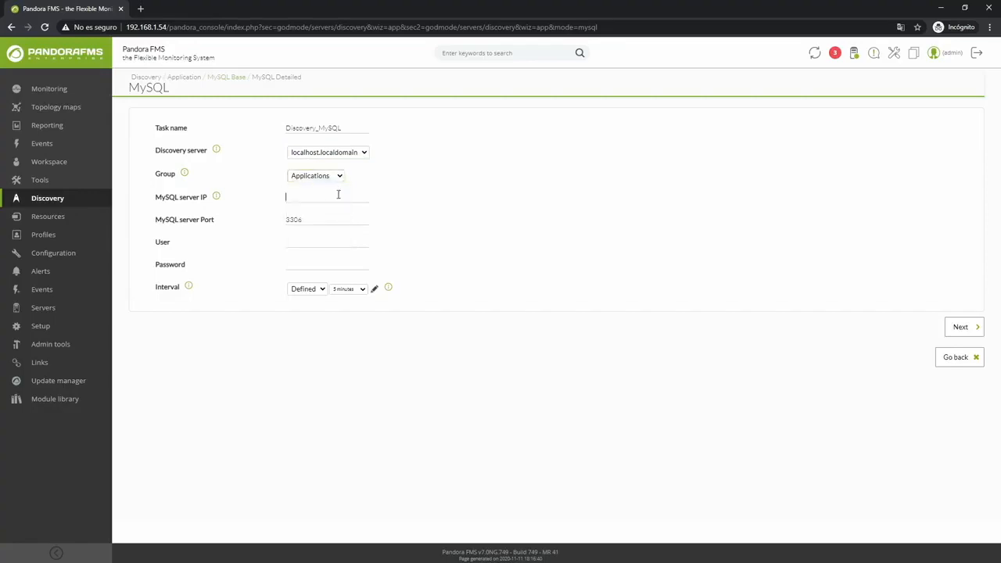
type("192.168.1.53")
key("BackSpace")
type("4")
- Enter root as the user and fill in the account password
mouse_move(218, 199)
double_click(305, 219)
left_click(306, 219)
left_click(326, 244)
type("root")
type("pandora")
- Set a custom interval of 5 minutes for the discovery task
left_click(355, 294)
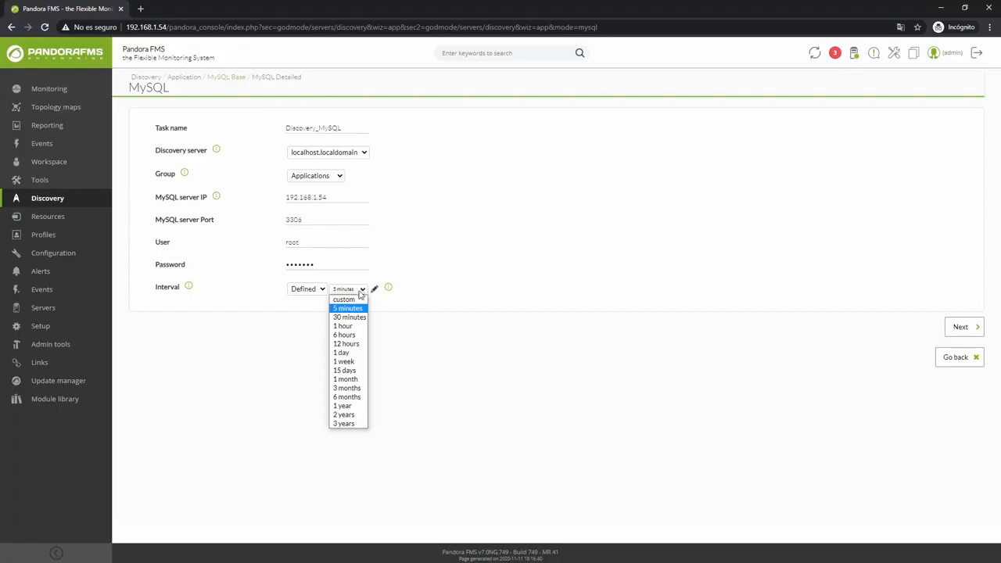
mouse_move(191, 288)
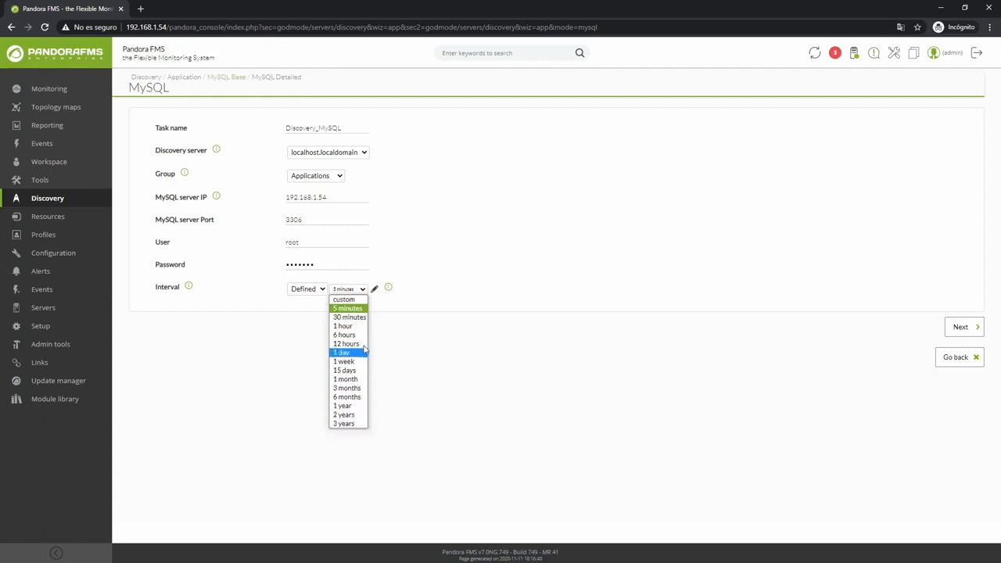
left_click(343, 299)
left_click(380, 290)
left_click(389, 307)
double_click(337, 288)
type("5")
left_click(311, 290)
left_click(303, 309)
left_click(312, 289)
left_click(316, 300)
left_click(374, 289)
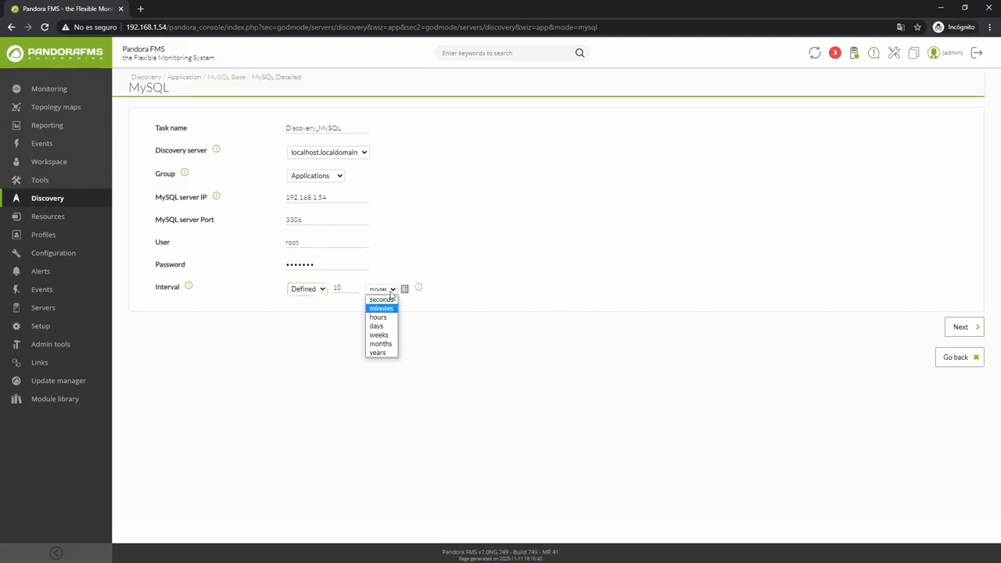
double_click(343, 289)
type("5")
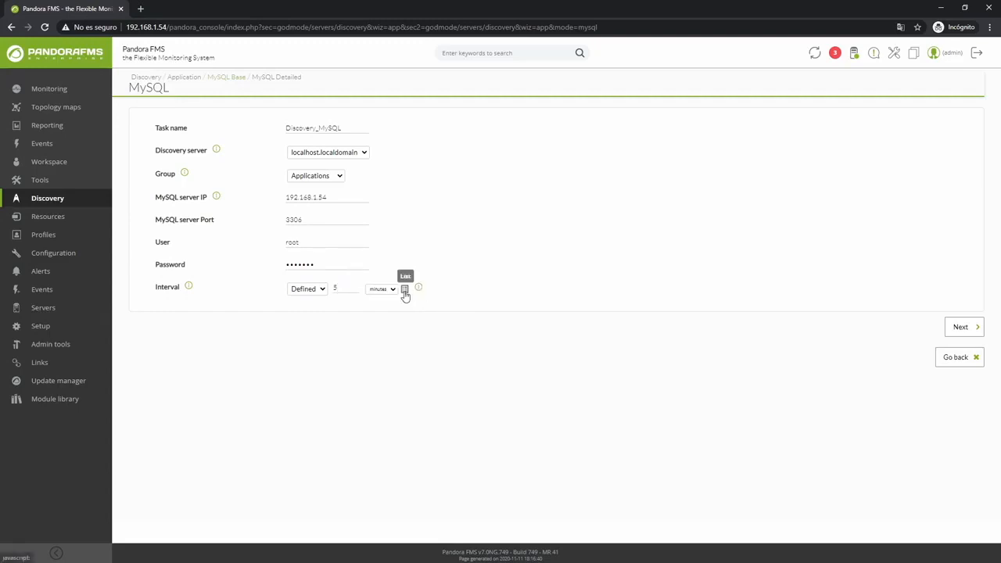
- Continue to the next wizard page and set the target agent to MySQL_Agent
left_click(960, 328)
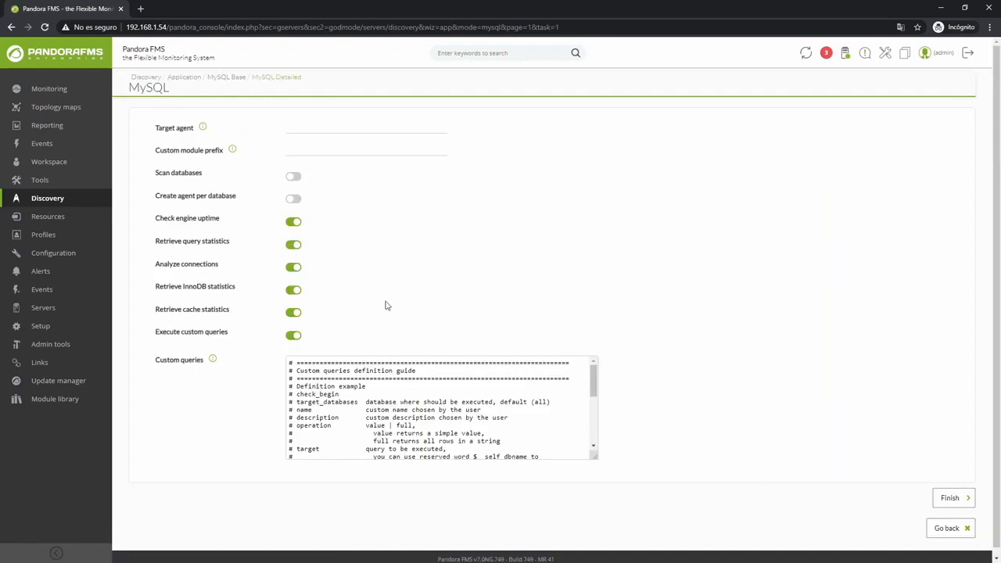
left_click(291, 129)
type("MySQL_Agent")
- Enable the Scan databases option
left_click(292, 177)
double_click(220, 246)
left_click(224, 249)
- Read through the custom queries definition guide in the Custom queries box
mouse_move(214, 361)
mouse_move(594, 385)
left_mouse_down()
mouse_move(596, 423)
mouse_move(595, 403)
left_mouse_up()
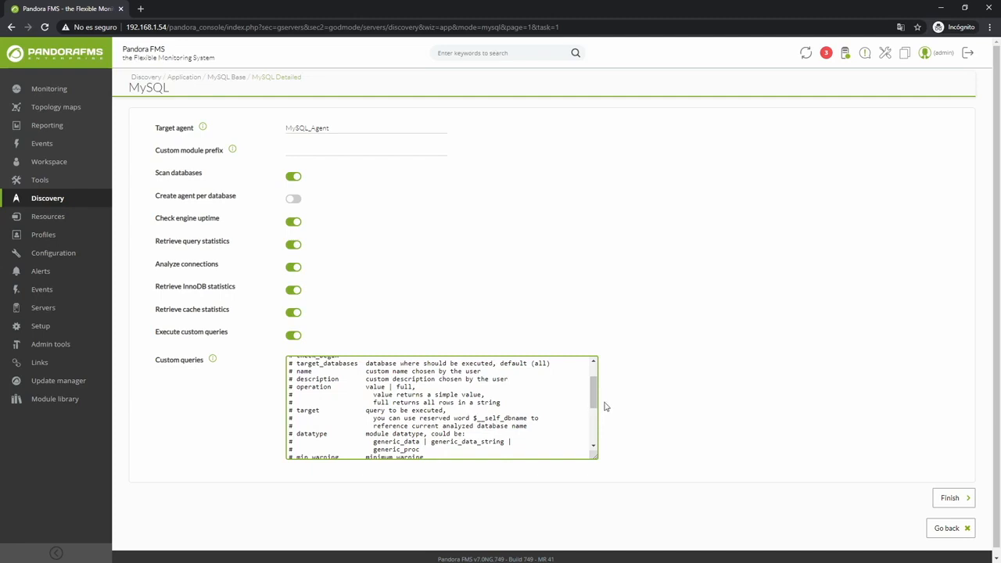
left_click_drag(595, 398, 598, 384)
left_click_drag(297, 394, 389, 427)
left_click(370, 427)
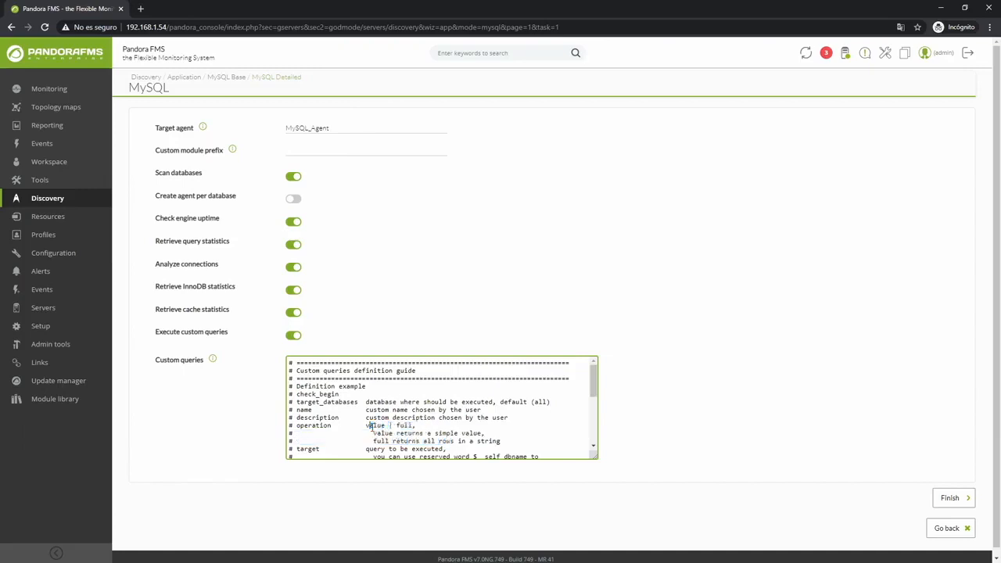
left_click_drag(594, 388, 593, 406)
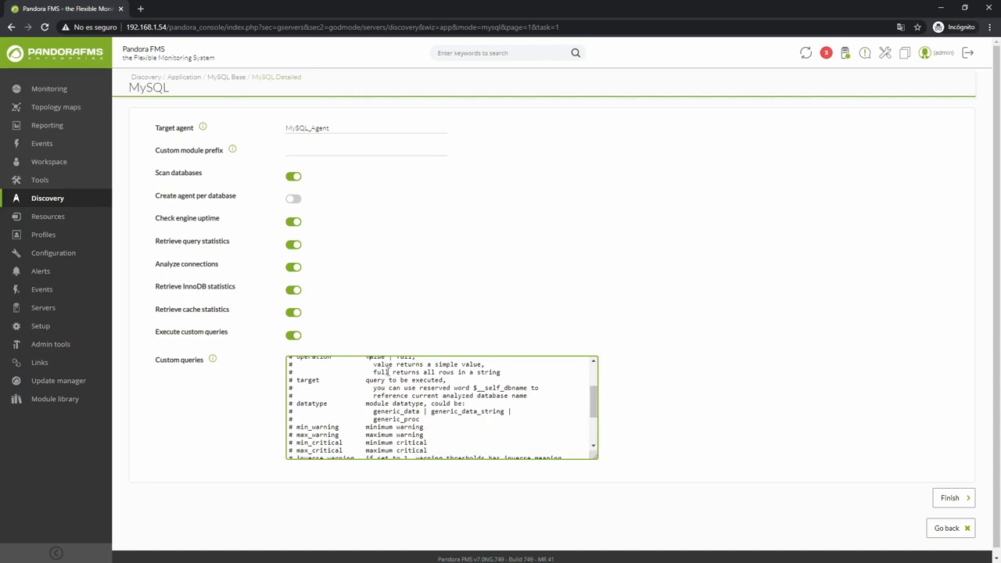
left_click_drag(296, 380, 500, 418)
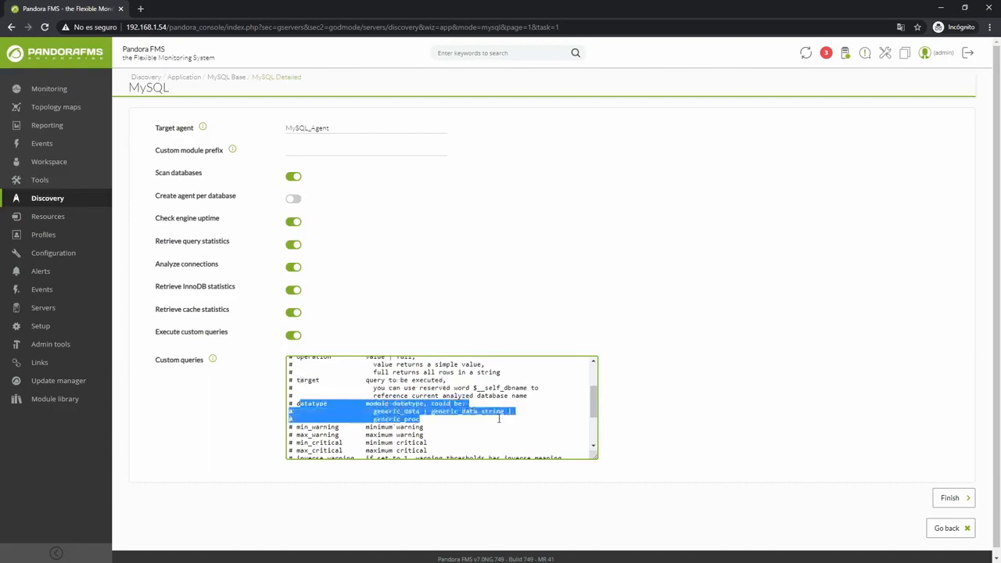
left_click(423, 419)
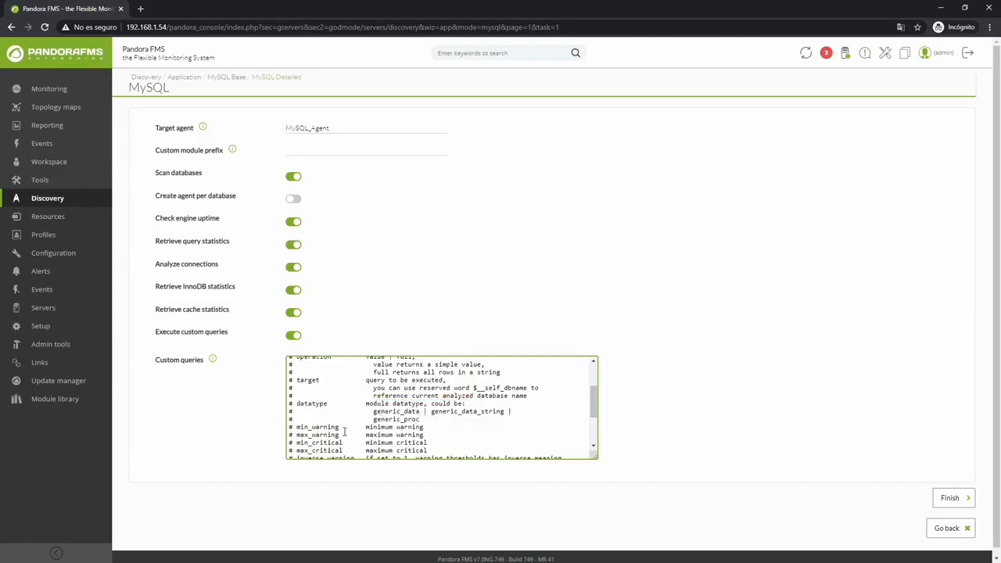
scroll(595, 411, "down", 3)
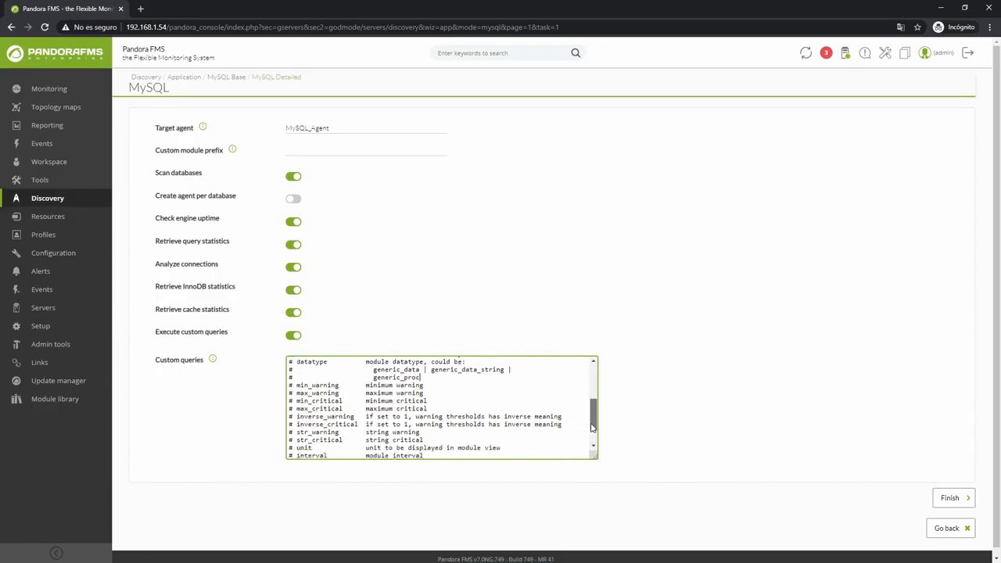
left_click_drag(298, 379, 386, 434)
left_click(412, 441)
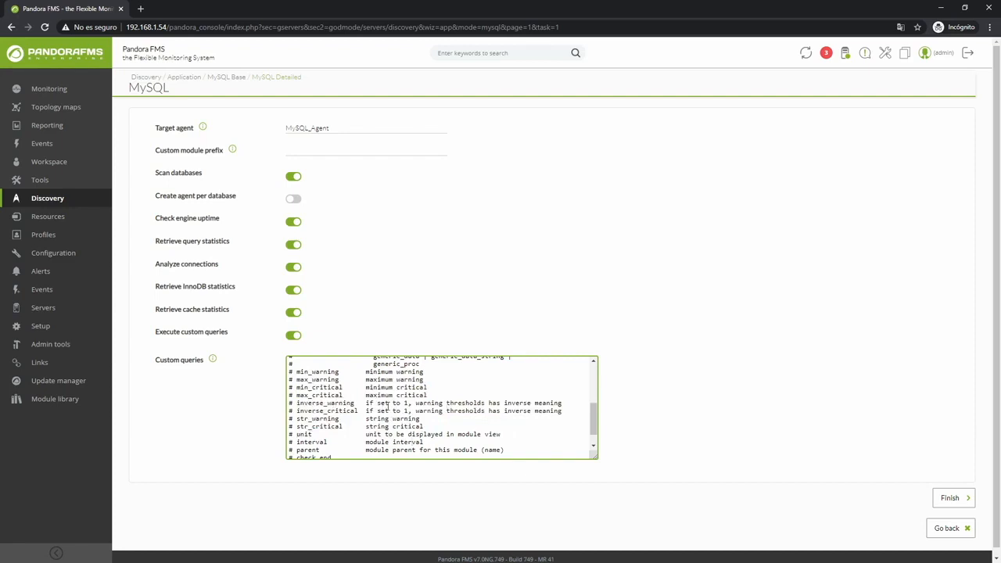
scroll(390, 407, "down", 1)
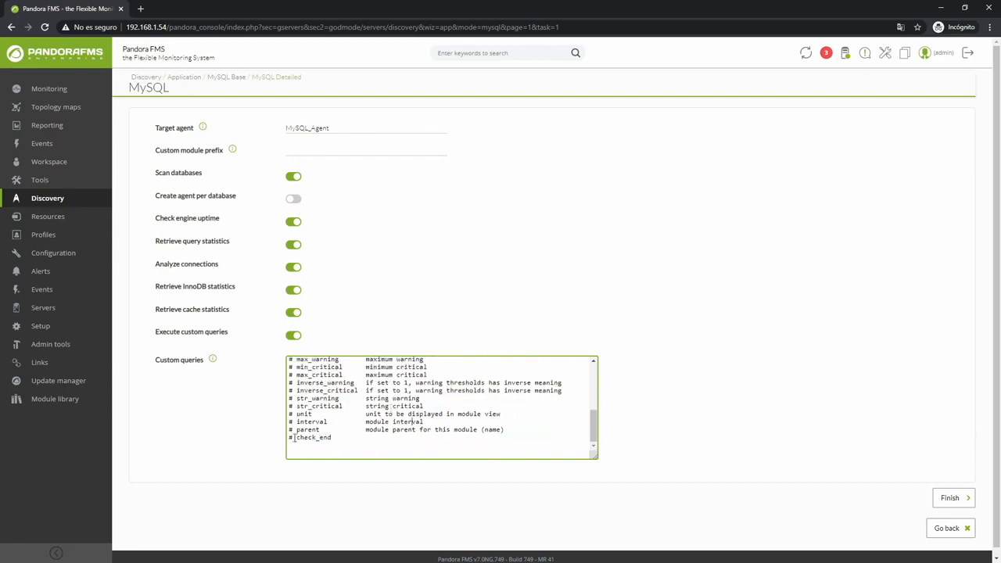
left_click(361, 439)
- Finish the discovery task and refresh the task list
left_click(951, 498)
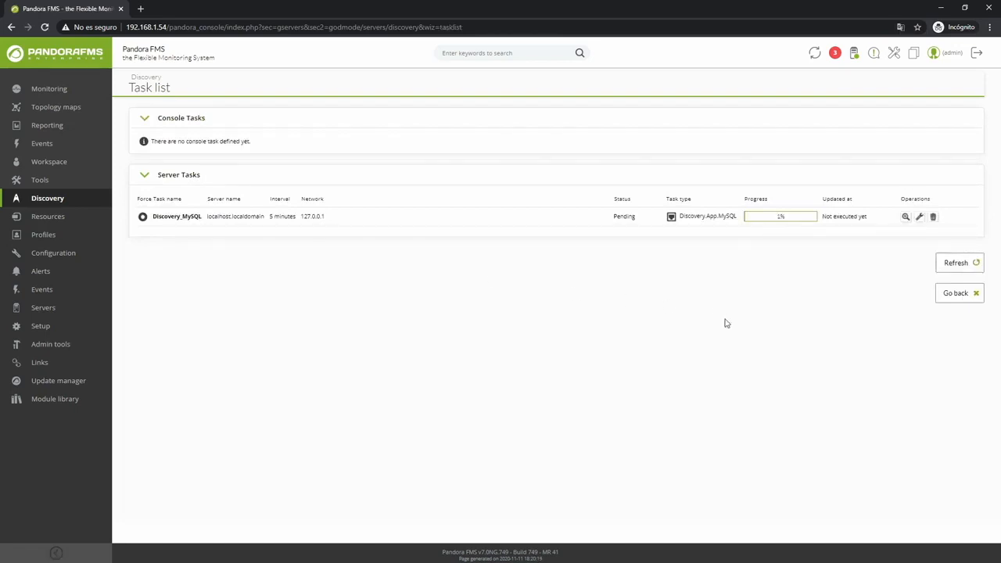
left_click(956, 263)
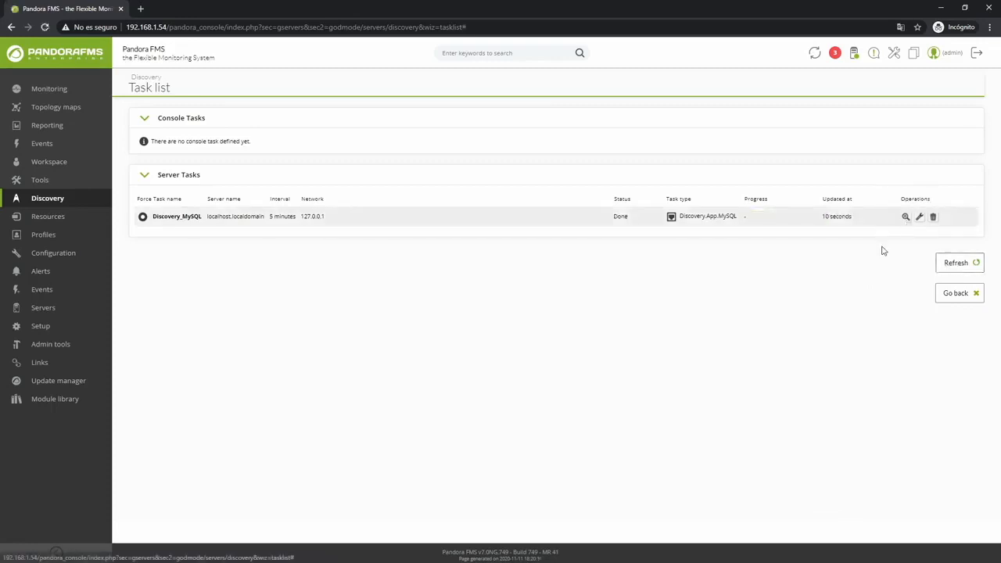
- Open the MySQL_Agent view and examine its list of modules
left_click(905, 217)
left_click(698, 153)
mouse_move(67, 217)
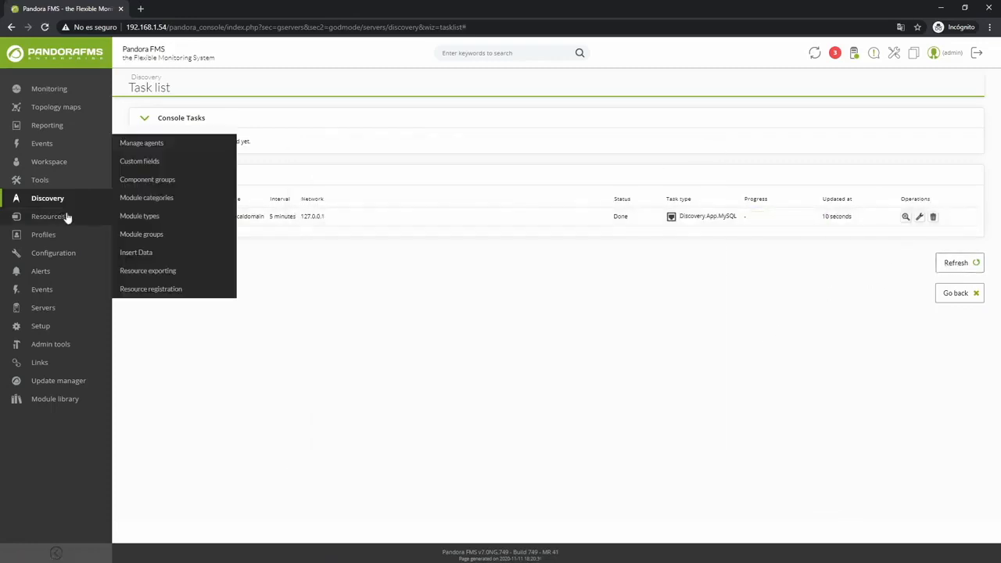
left_click(136, 146)
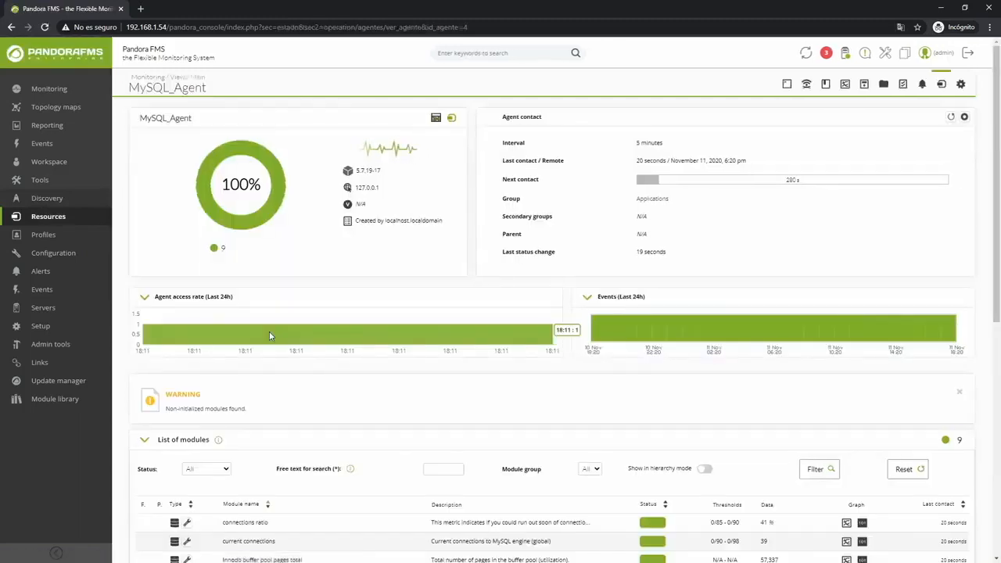
scroll(559, 317, "down", 3)
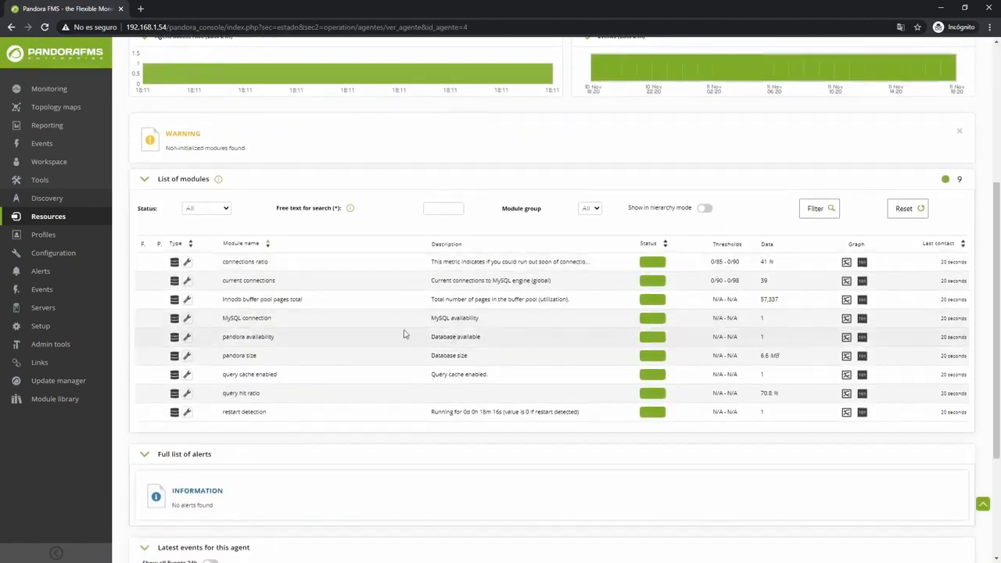
left_click_drag(224, 319, 494, 330)
left_click(504, 328)
scroll(613, 335, "up", 5)
- Return to the console home page and log out
left_click(60, 57)
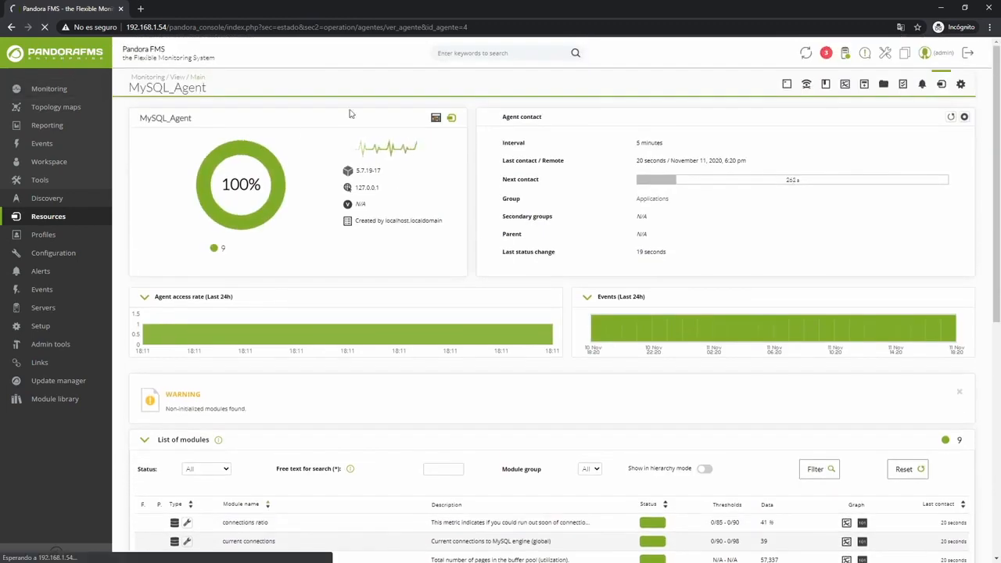
left_click(968, 57)
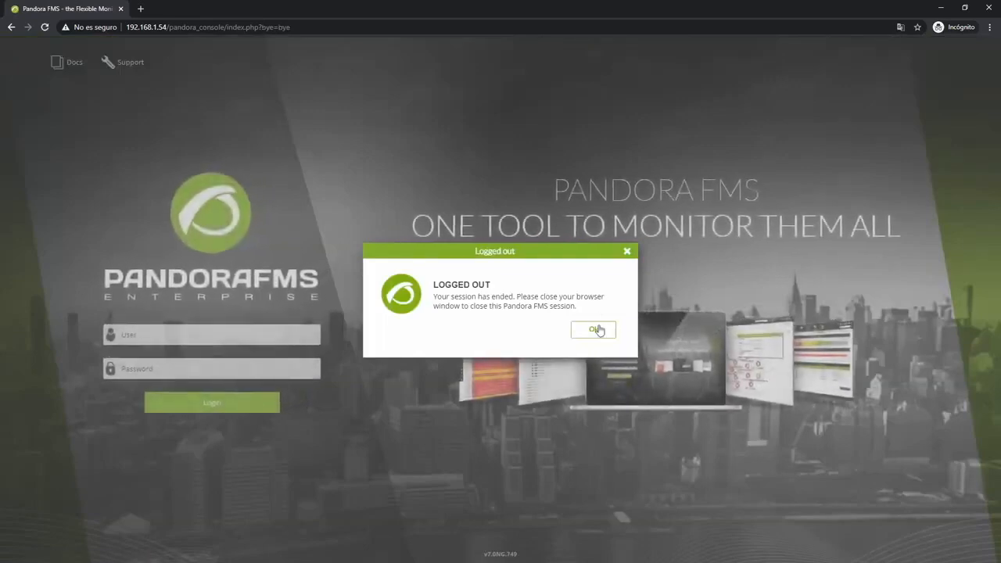
left_click(597, 329)
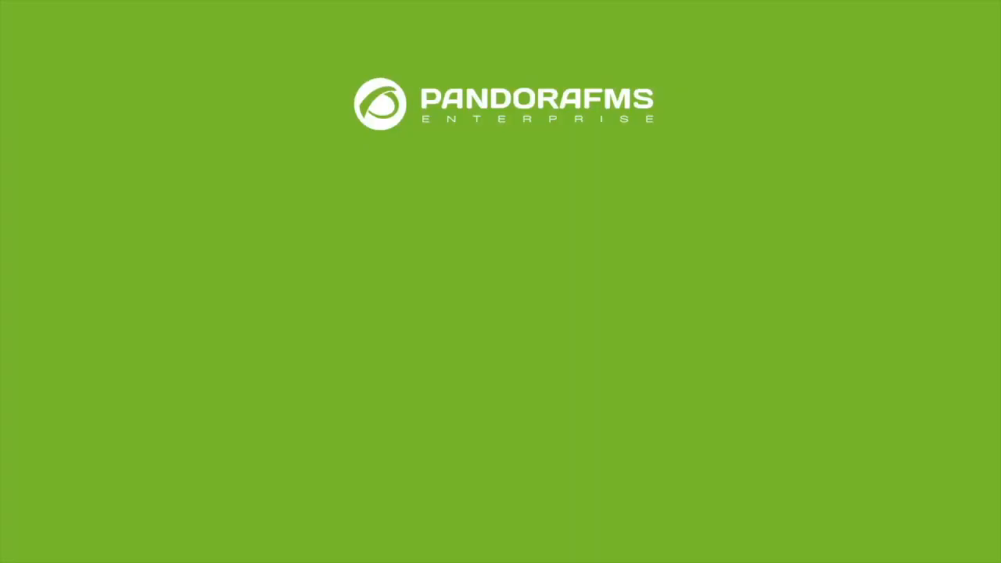